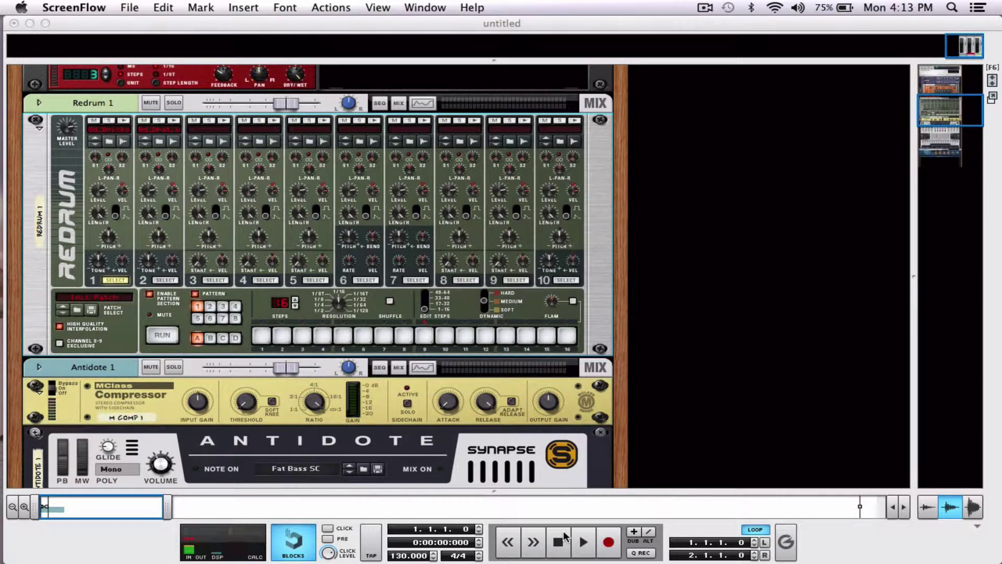
Step: Bring Reason forward and scroll the rack to show the whole Antidote Fat Bass 5C panel
left_click(938, 111)
left_click_drag(938, 111, 934, 129)
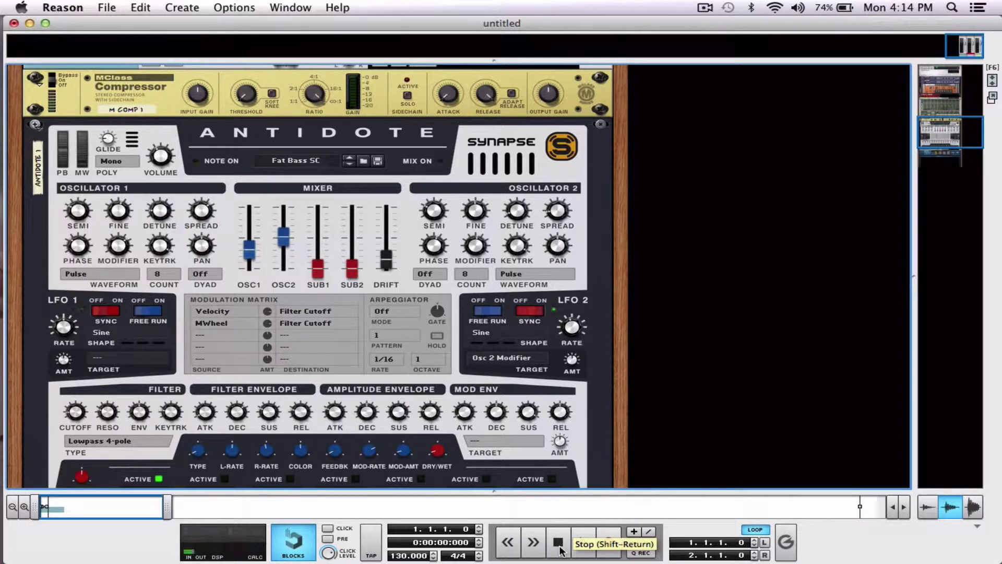
Step: Audition the bass briefly, stop at 1.1.3, and scroll up to show Redrum above Antidote
key("space")
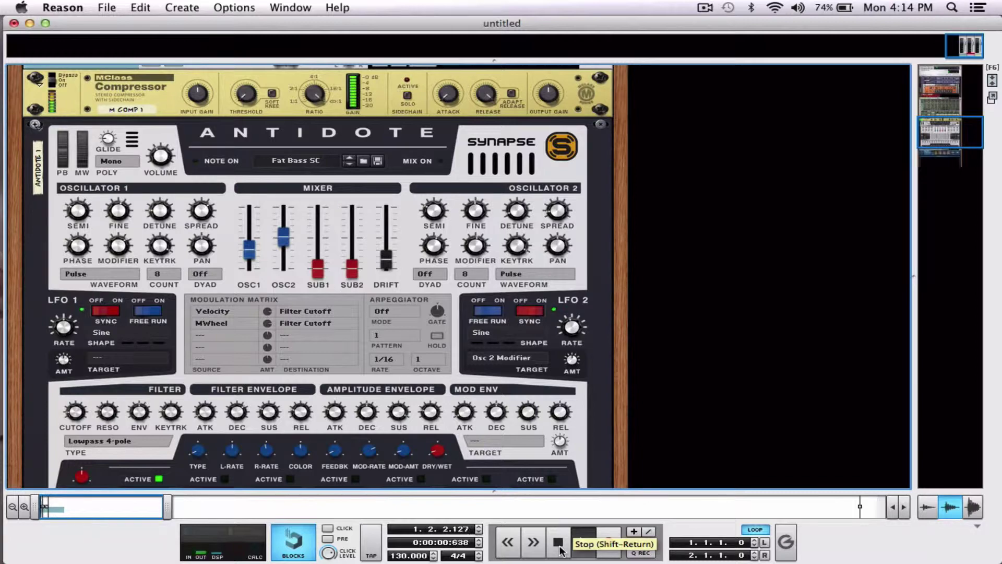
left_click(559, 545)
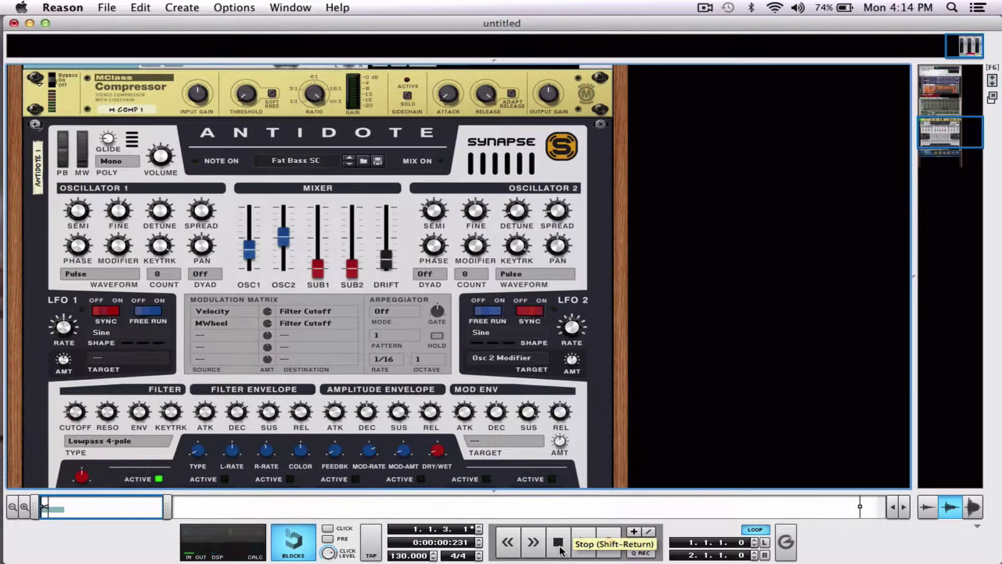
left_click_drag(952, 123, 953, 105)
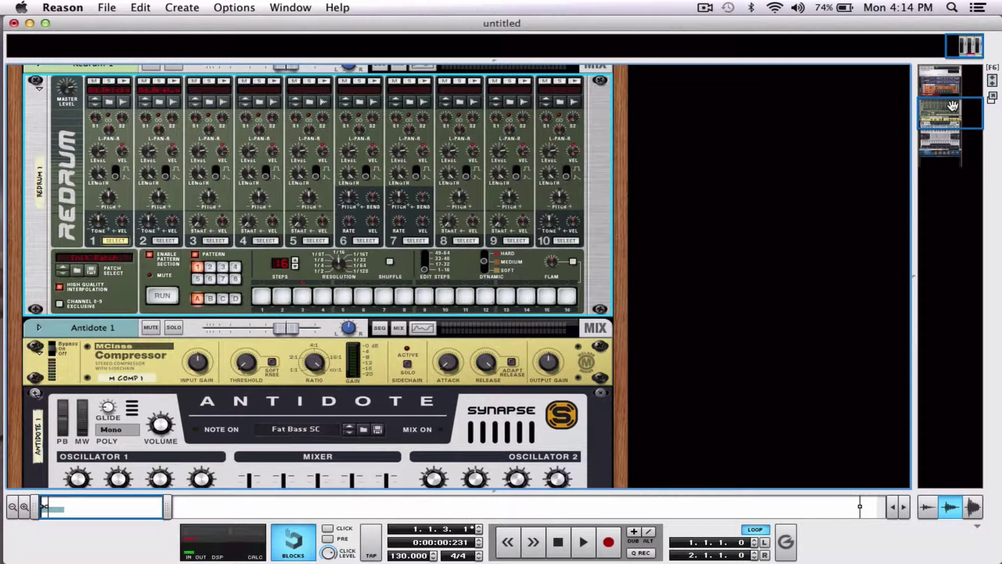
Step: Reset the compressor to defaults, insert an MClass Compressor on Antidote, and view the rear cabling
right_click(162, 362)
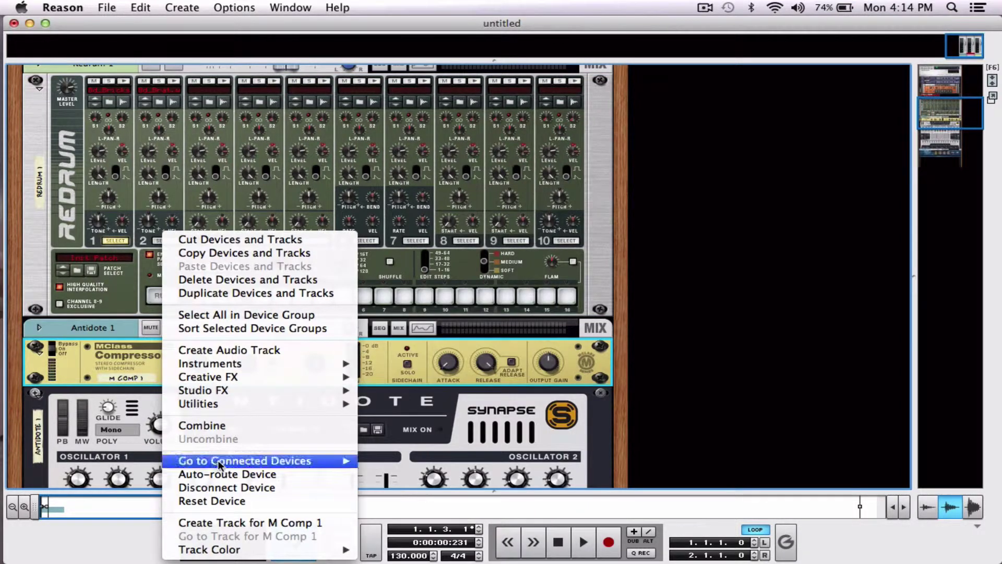
left_click(230, 499)
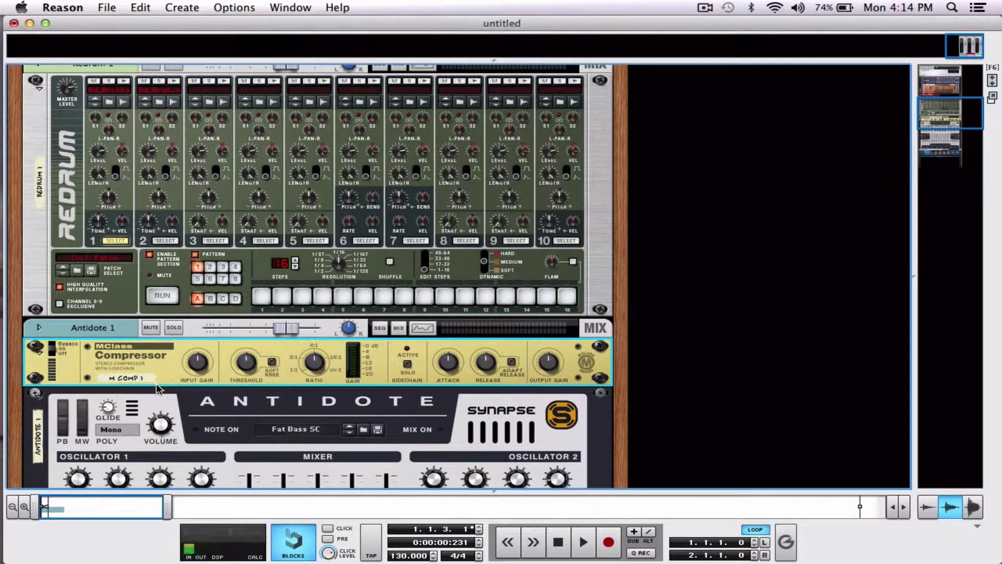
left_click(153, 401)
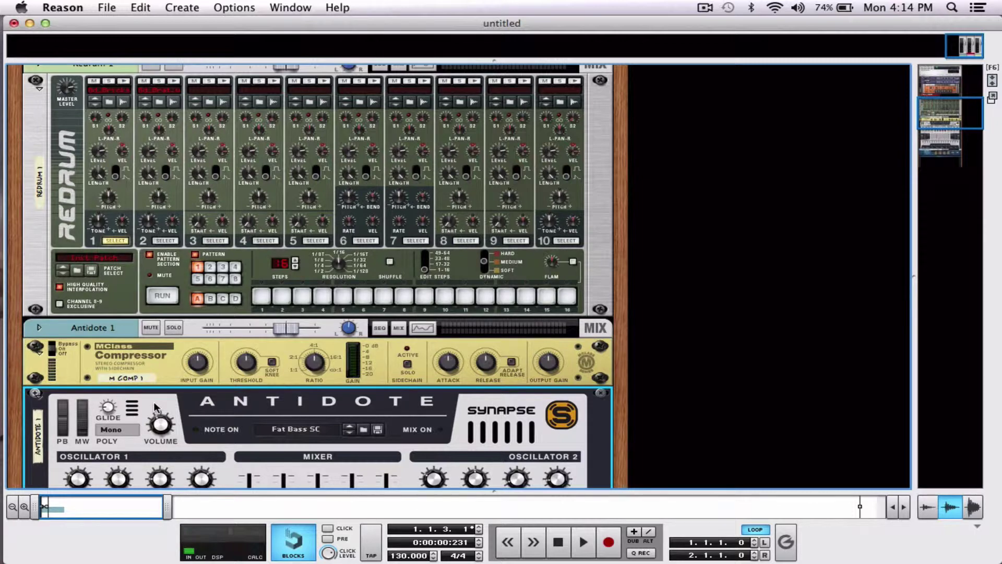
right_click(154, 405)
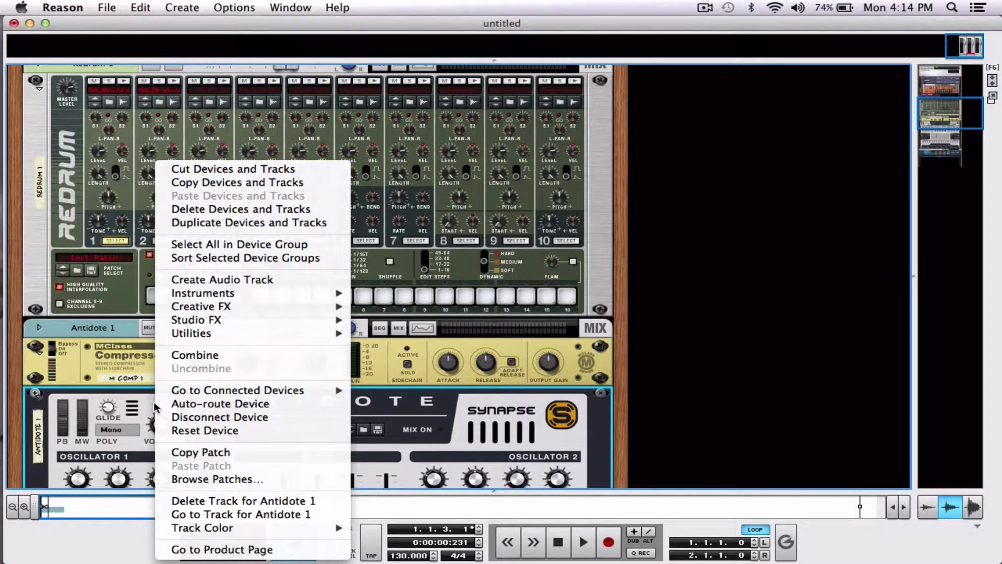
mouse_move(230, 319)
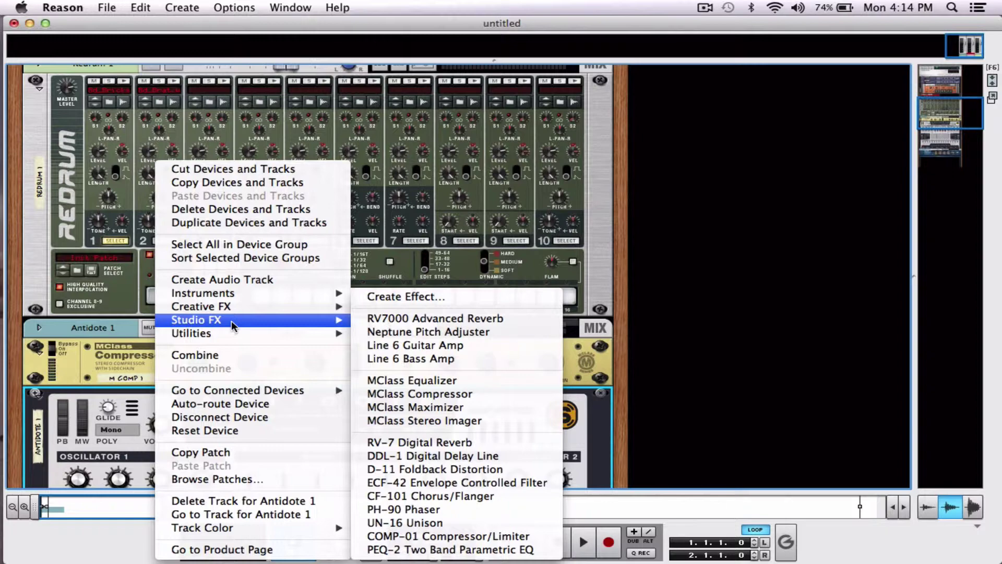
left_click(412, 394)
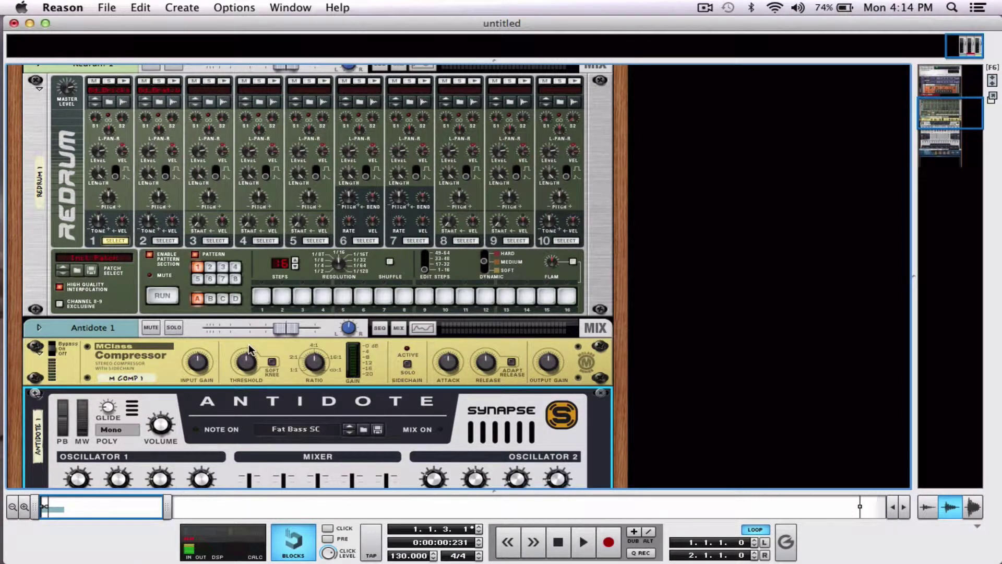
key("Tab")
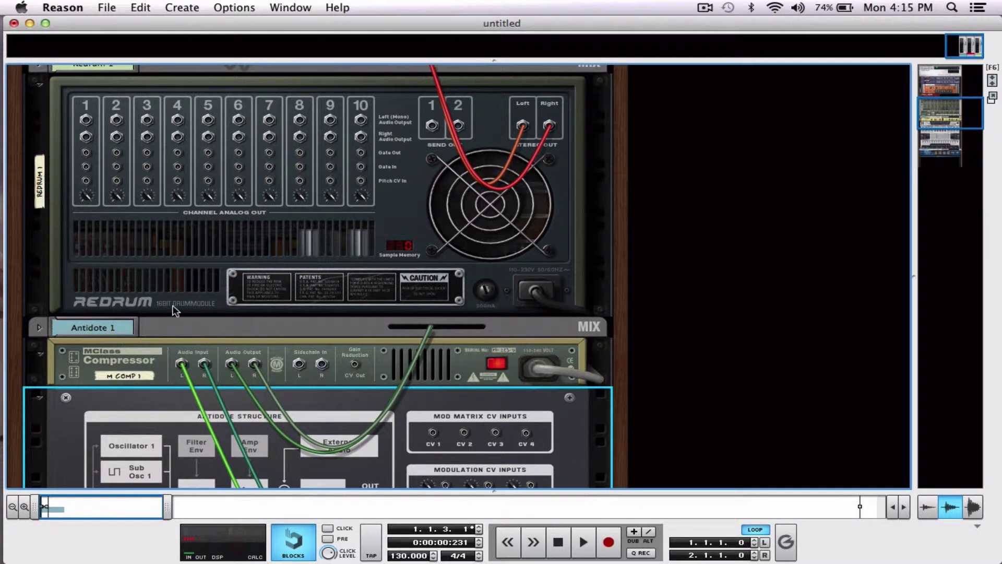
Step: Cable Redrum channel 1 Left output into the MClass Compressor's Sidechain In, then face front
key("Tab")
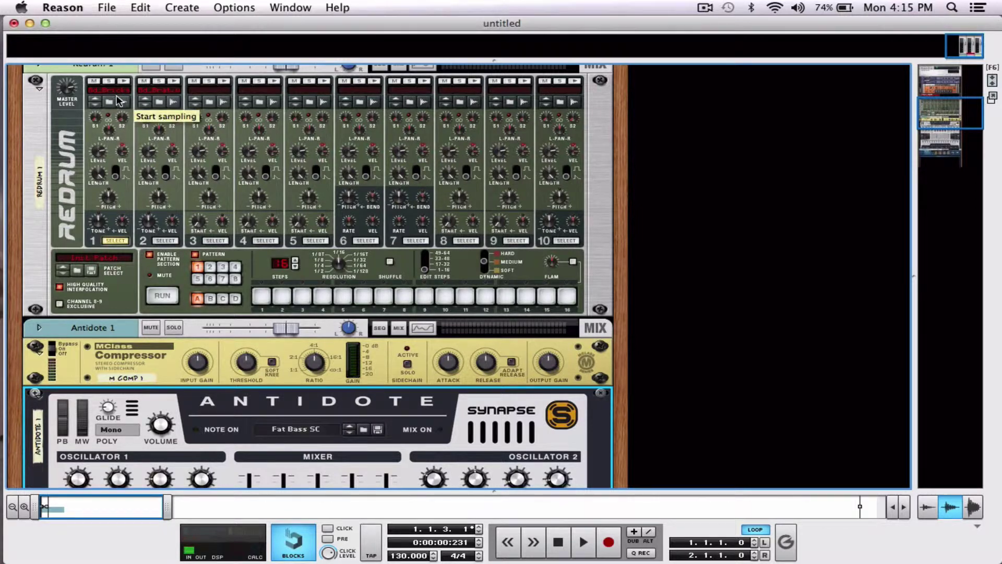
key("Tab")
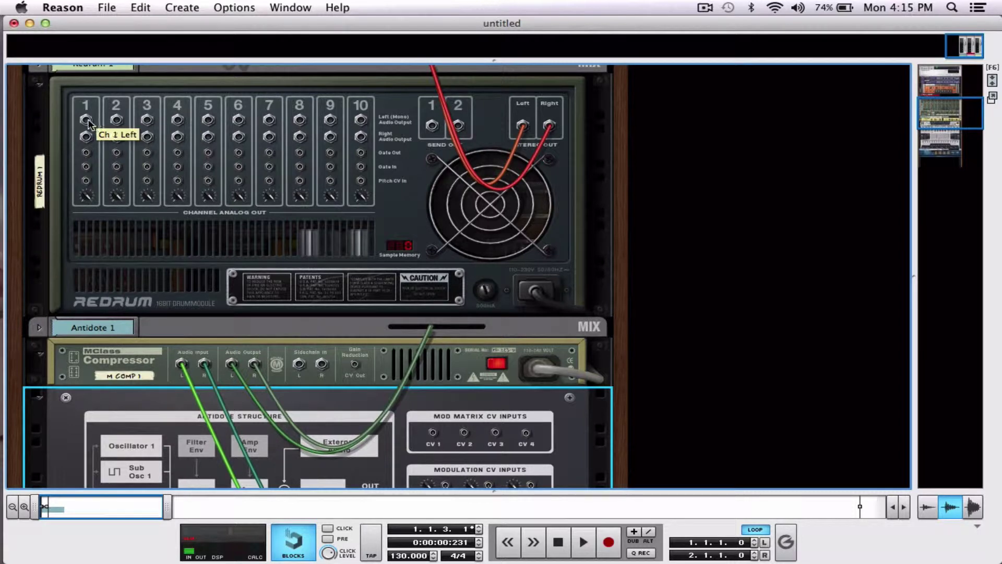
left_click_drag(87, 119, 298, 364)
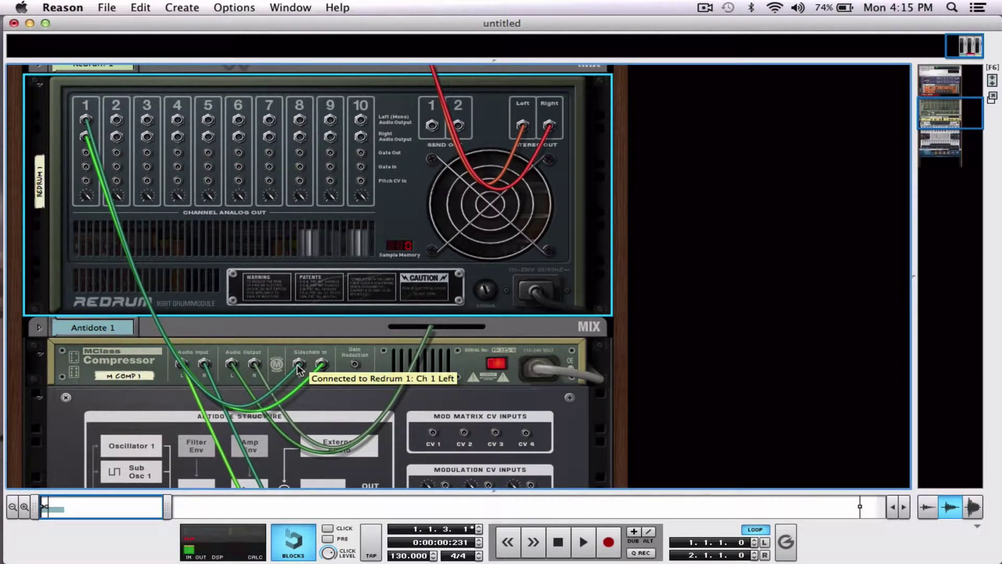
key("Tab")
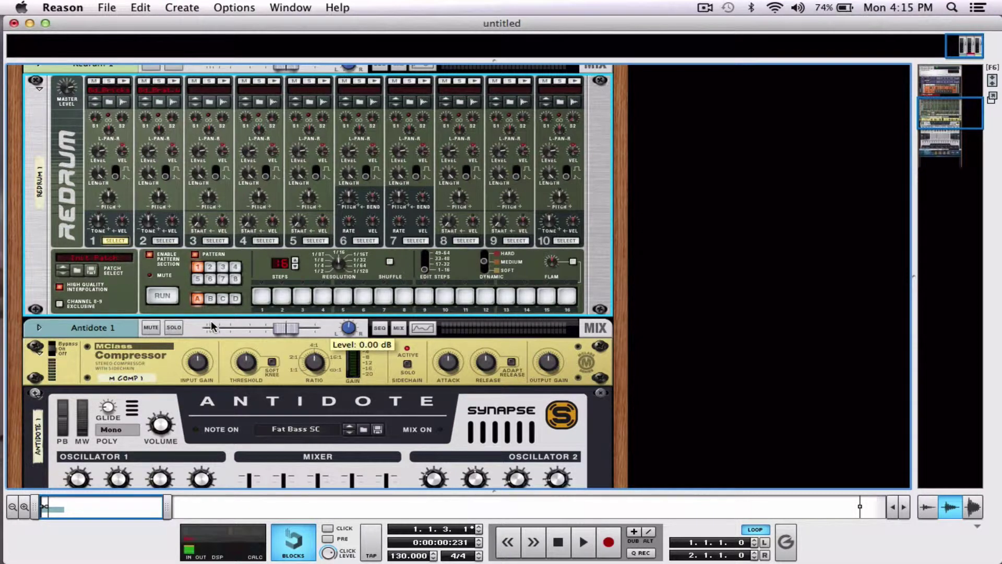
Step: Turn on Redrum channel 1 steps 1, 5, 9 and 13, then test-play kick and bass
left_click(558, 543)
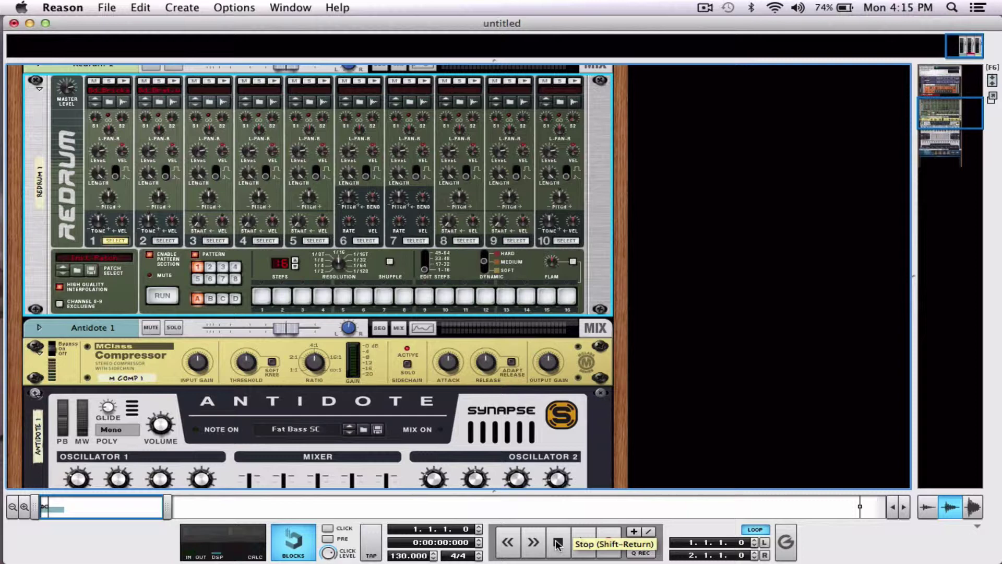
left_click(262, 296)
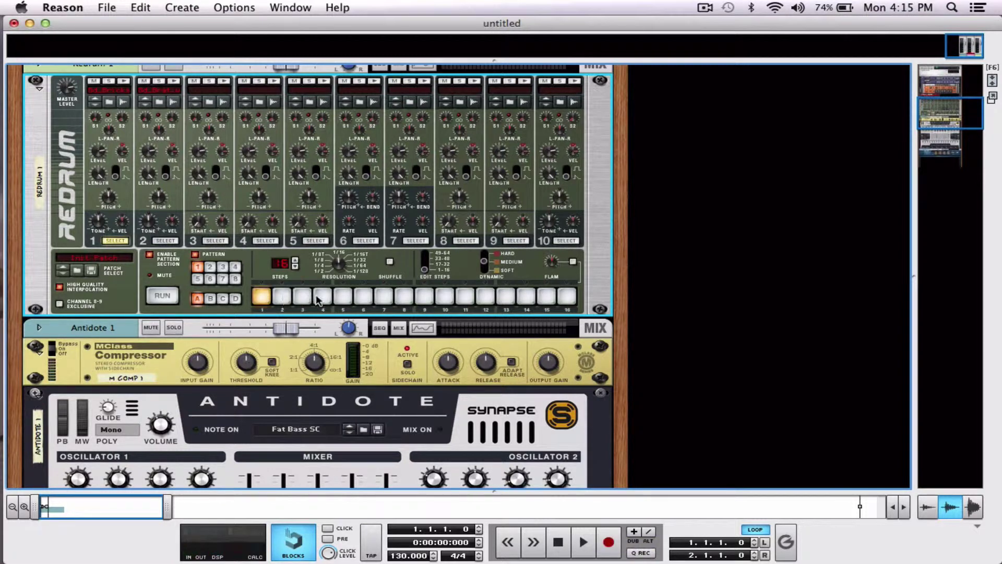
left_click(343, 296)
left_click(424, 297)
left_click(506, 296)
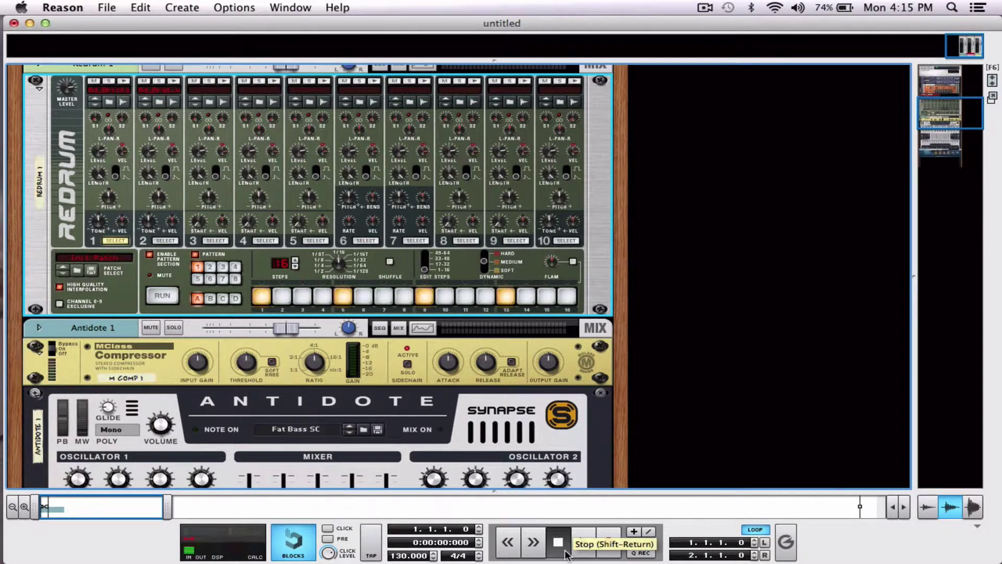
key("space")
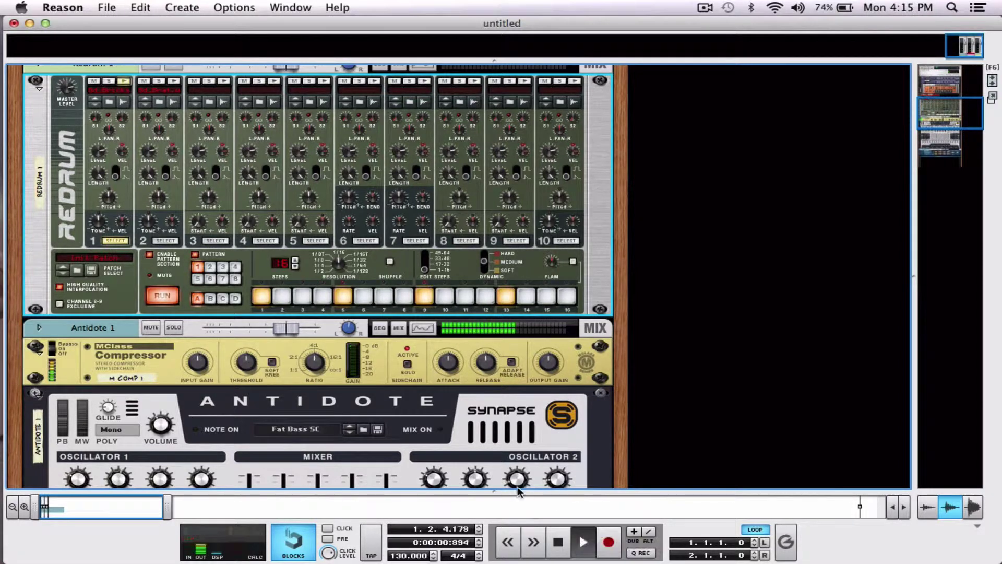
key("space")
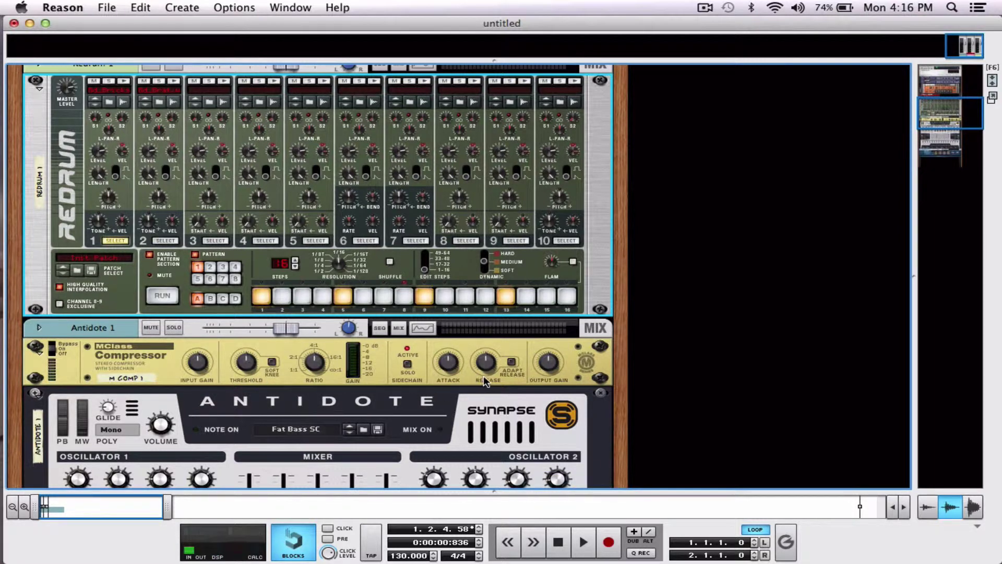
Step: While replaying, set compressor attack to 1 ms, release to 600 ms, and enable soft knee
left_click(559, 542)
key("space")
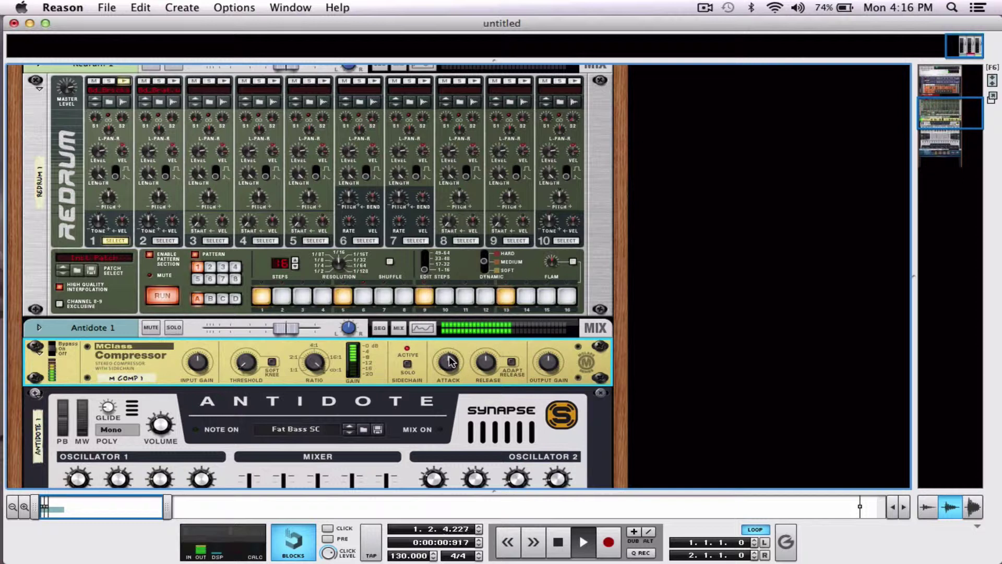
left_click_drag(449, 361, 450, 400)
left_click_drag(486, 361, 485, 345)
left_click(272, 362)
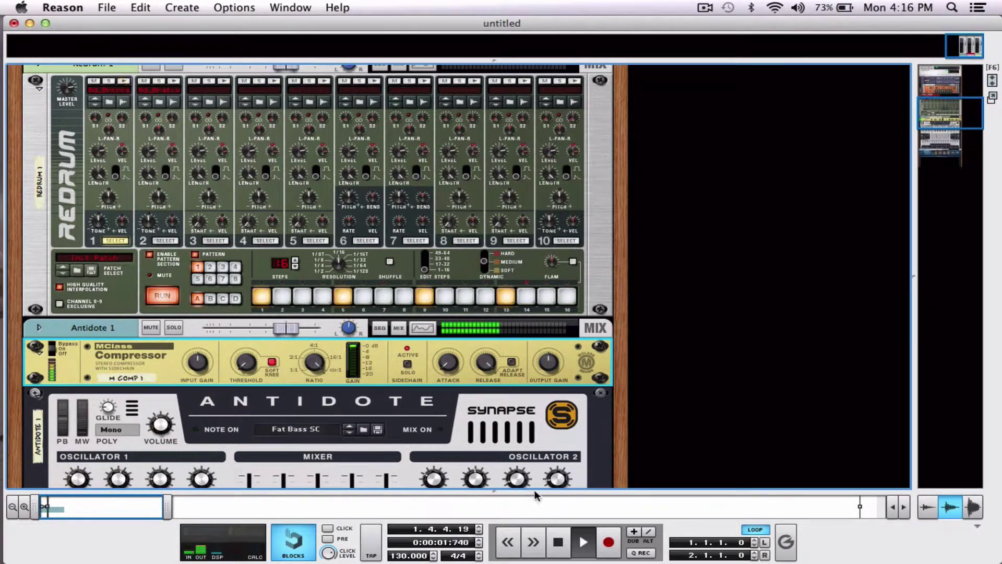
left_click(557, 540)
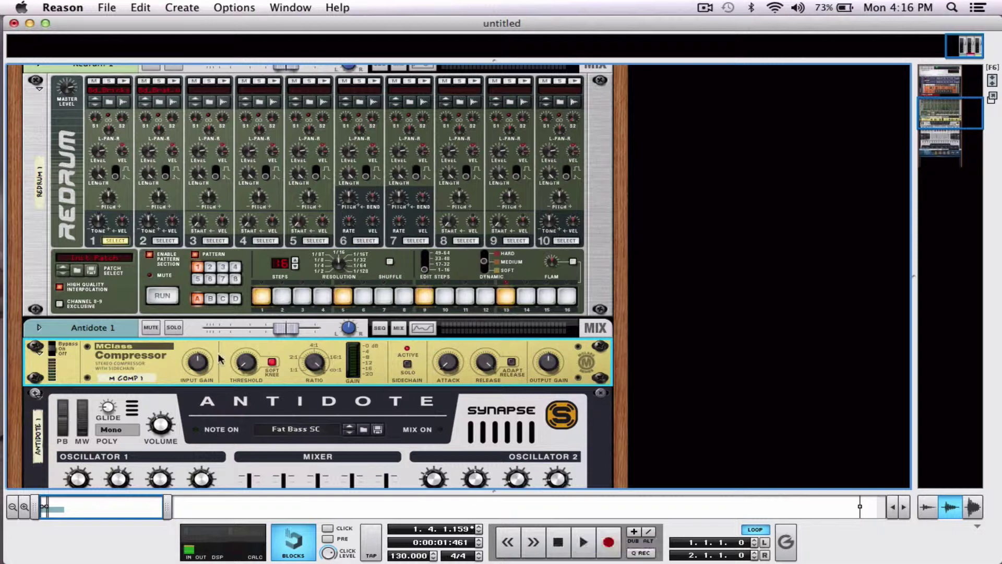
Step: Check Redrum channel 2 and 1 patterns, run another pass stopping at 1.1.1.0, and scroll down
left_click(165, 241)
left_click(123, 241)
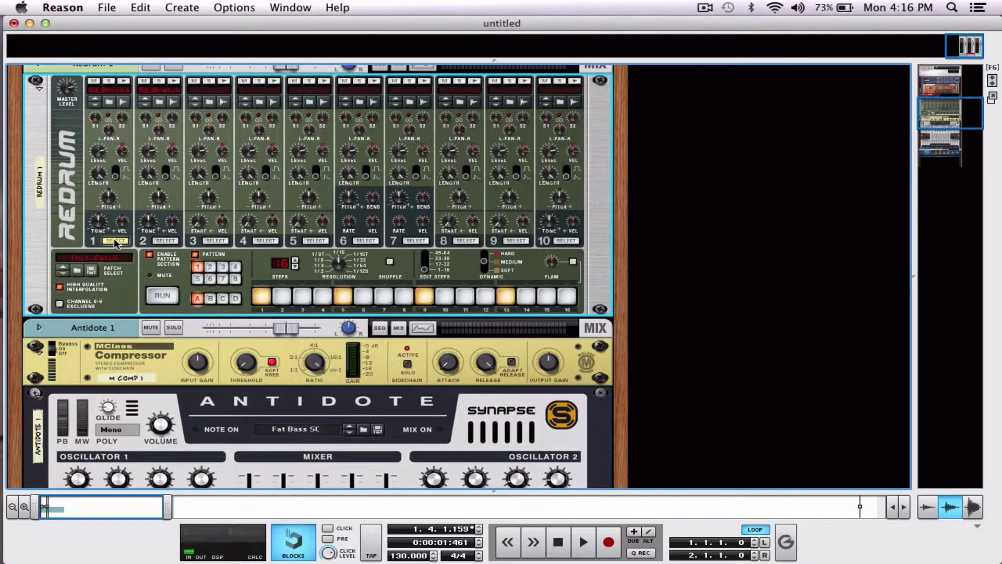
left_click(552, 546)
key("space")
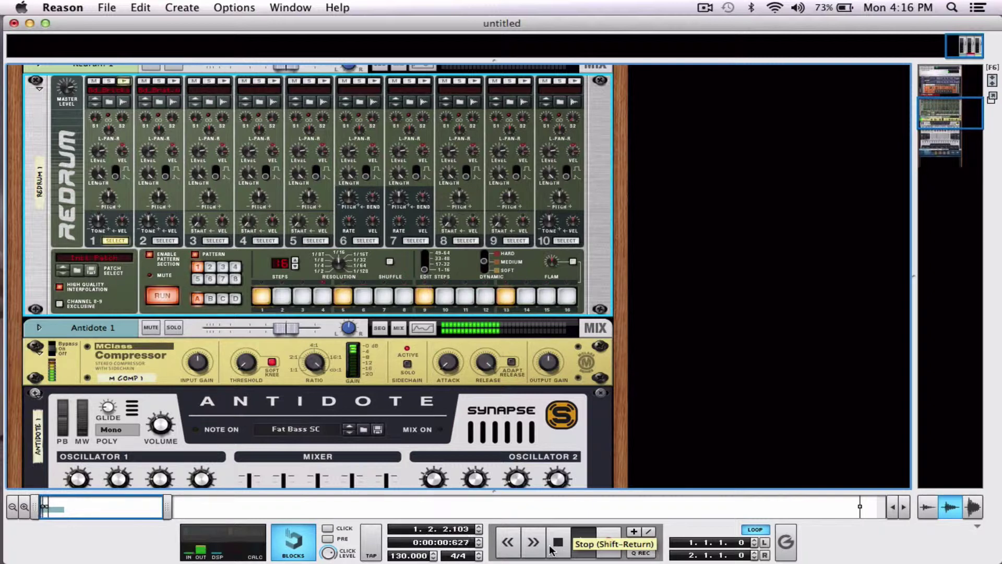
left_click(550, 546)
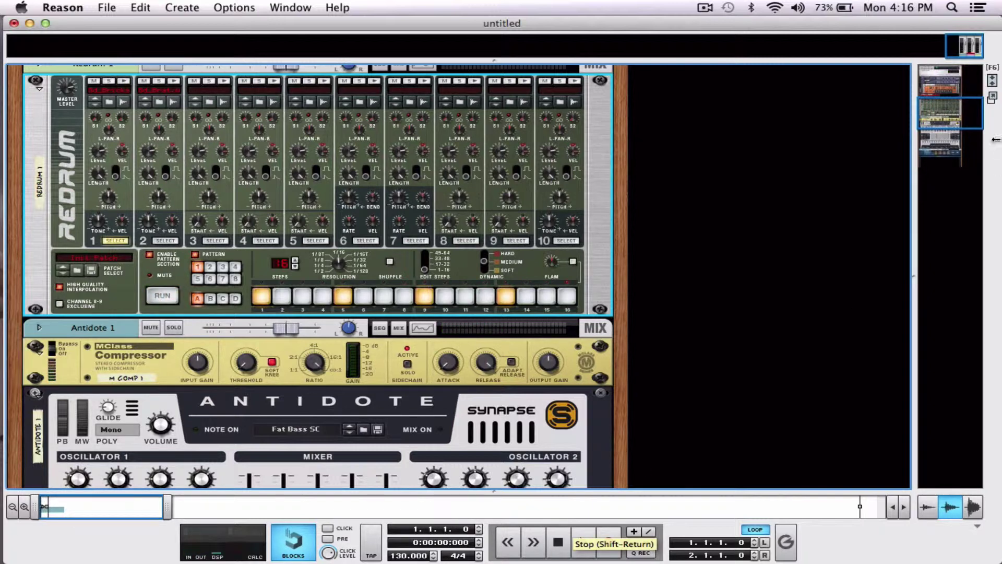
left_click_drag(943, 114, 942, 153)
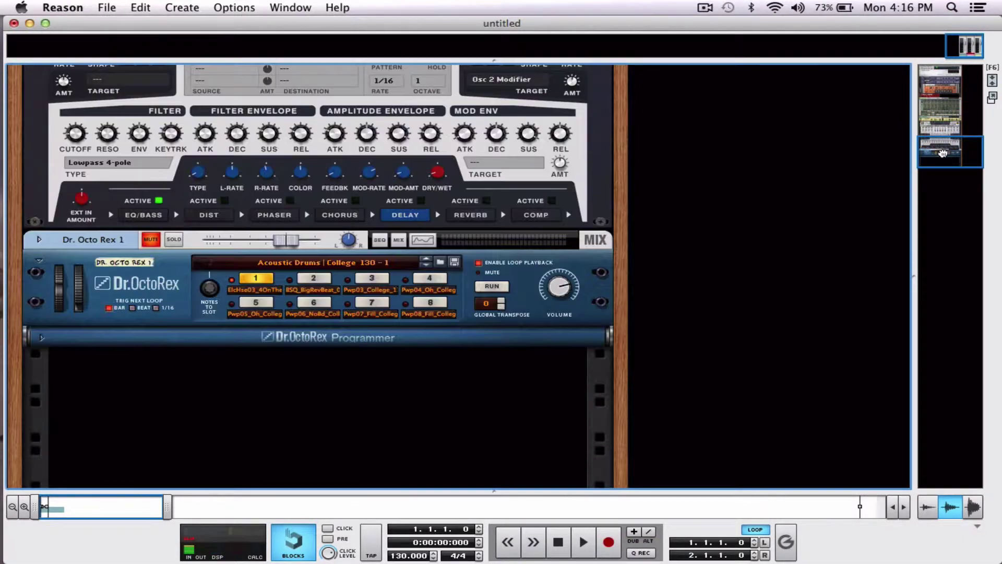
Step: Unmute Dr. Octo Rex 1 and listen to its loop with the rack, stopping at 1.3.1.131
left_click(160, 238)
left_click(574, 543)
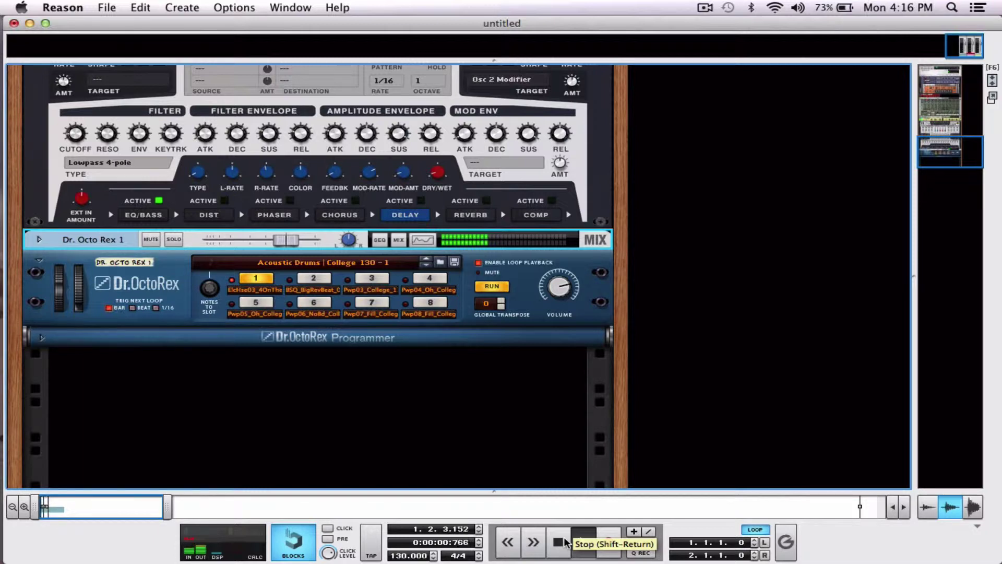
left_click(560, 541)
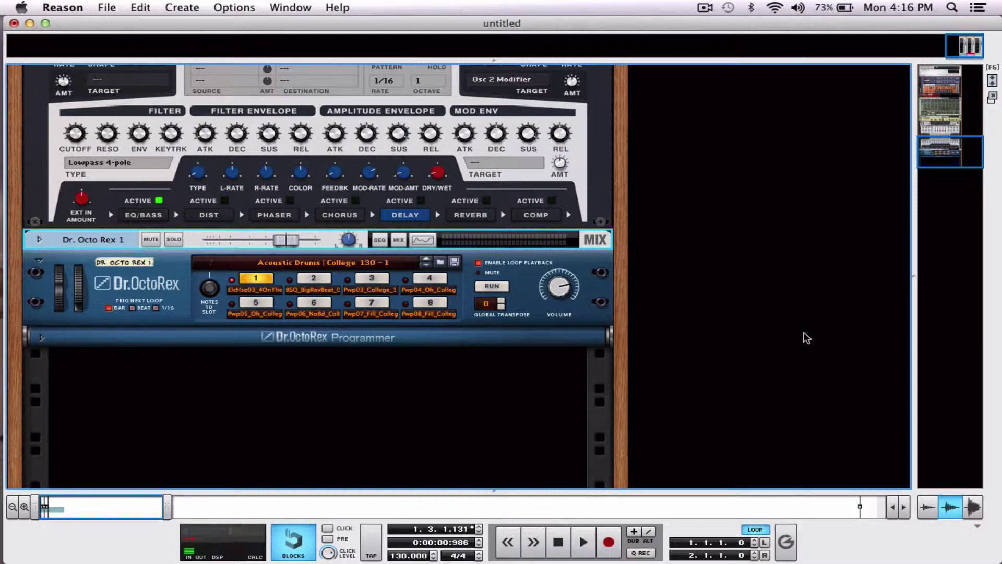
left_click_drag(945, 151, 939, 115)
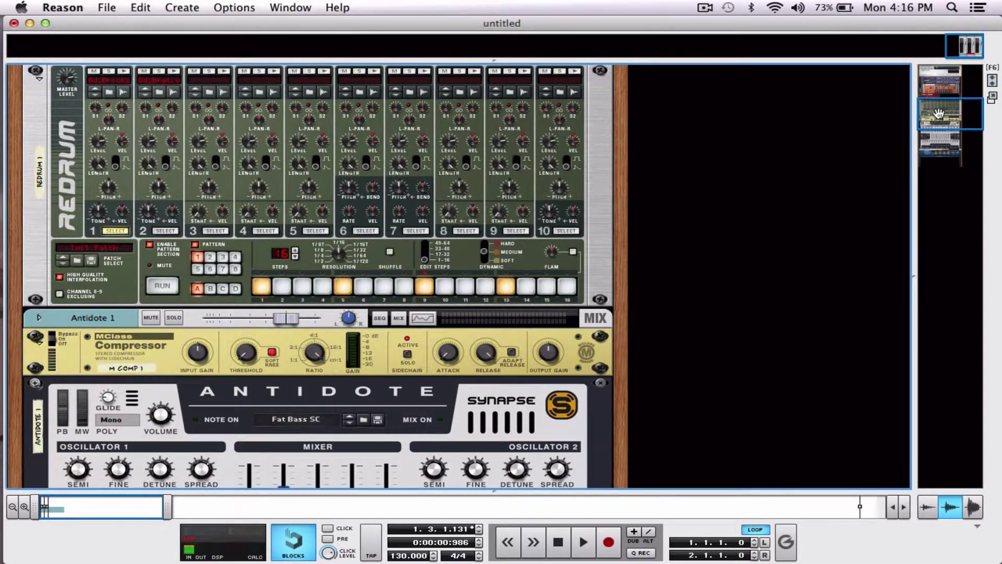
Step: Check the rear cabling, then add Redrum drum 2 hits on steps 1, 5, 9 and 13
key("Tab")
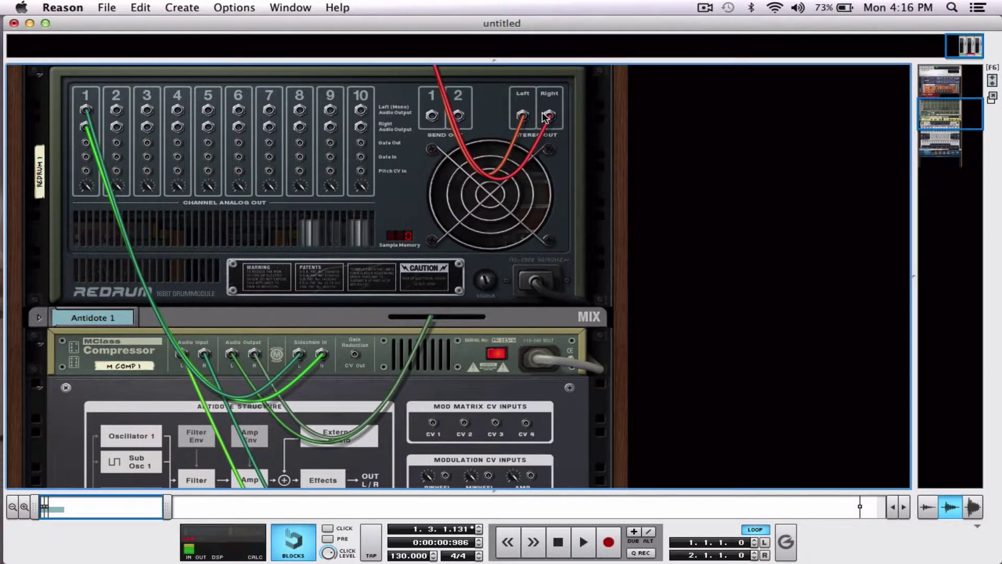
key("Tab")
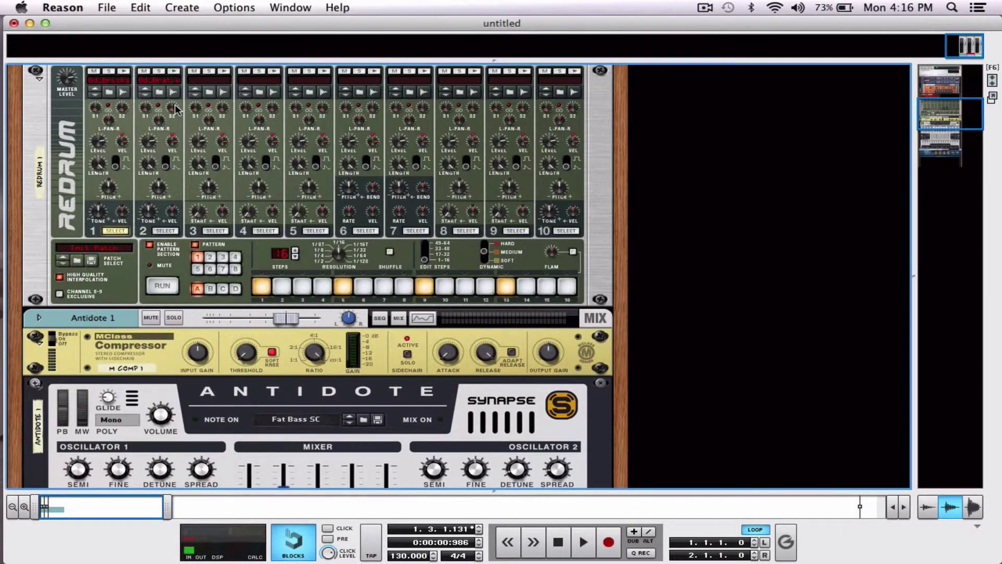
left_click(164, 231)
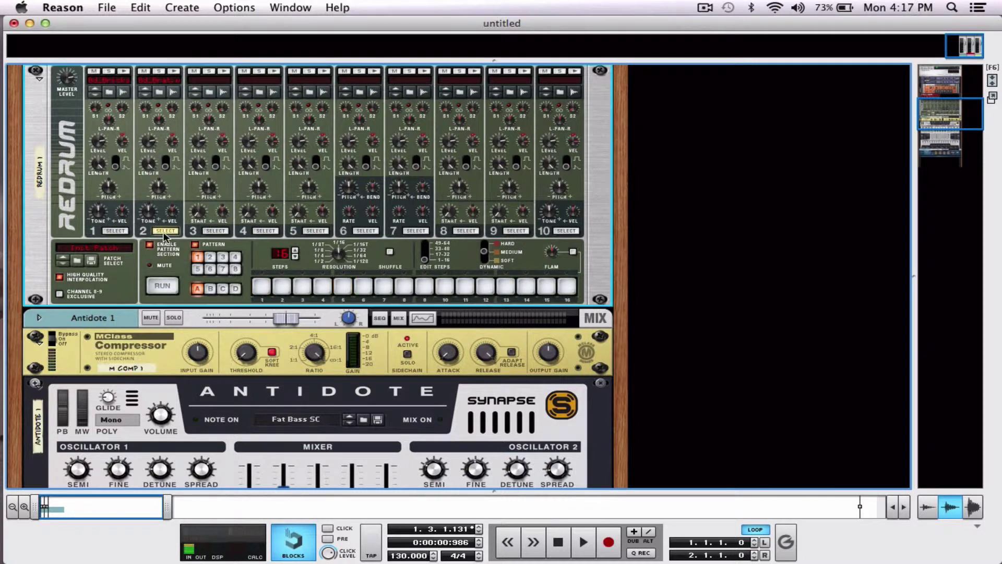
left_click(261, 286)
left_click(342, 286)
left_click(424, 286)
left_click(506, 286)
Step: Play the new pattern from the song start and stop at 1.4.1.209
left_click(557, 542)
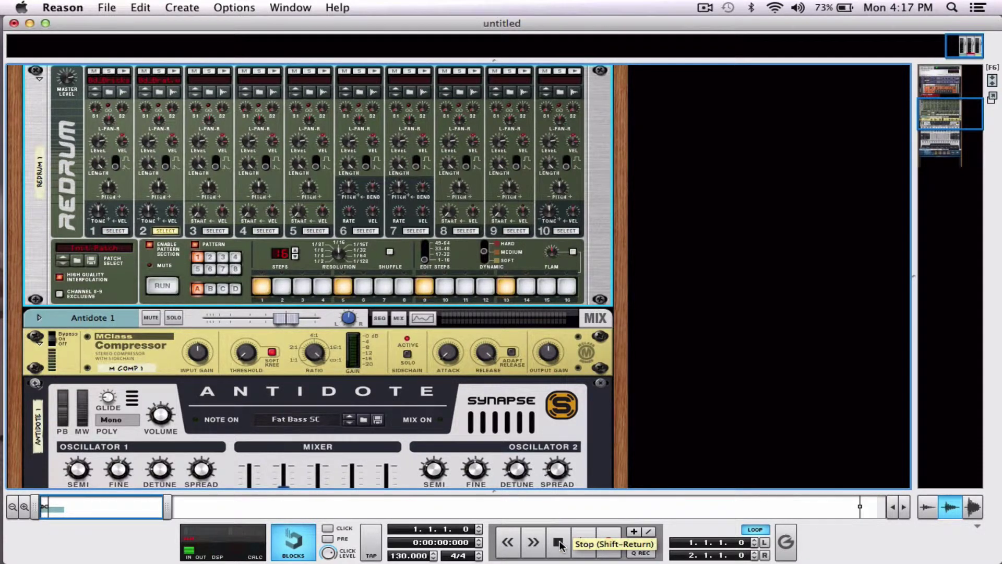
key("space")
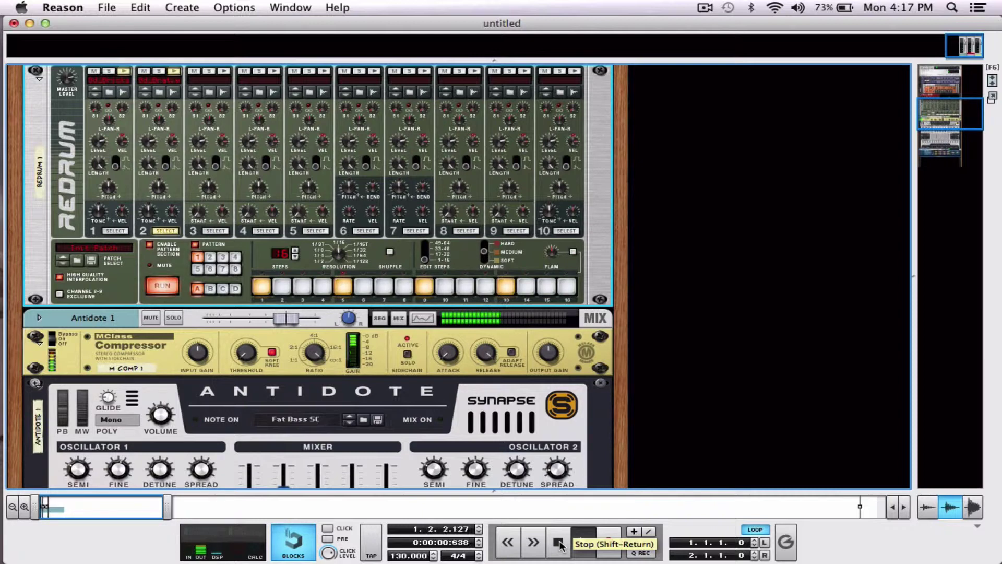
left_click(558, 543)
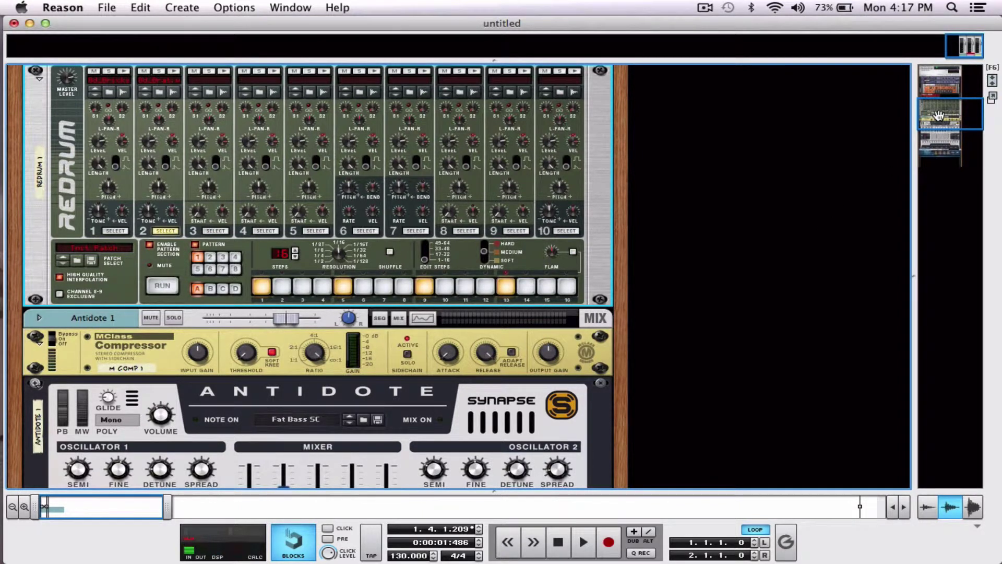
Step: Add Redrum drum 1 hits on steps 3, 7, 11 and 15
left_click(114, 231)
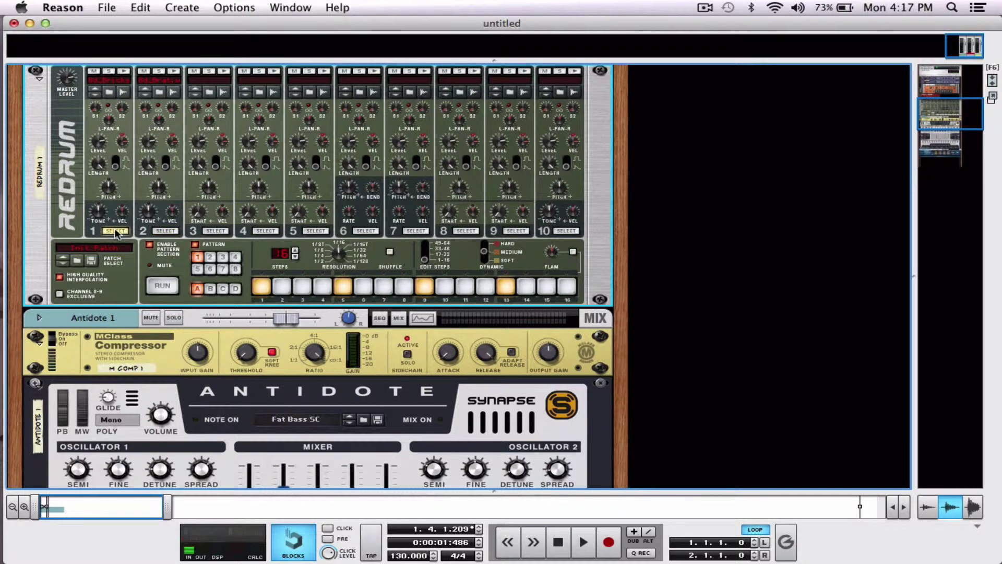
left_click(302, 287)
left_click(382, 287)
left_click(466, 287)
left_click(546, 287)
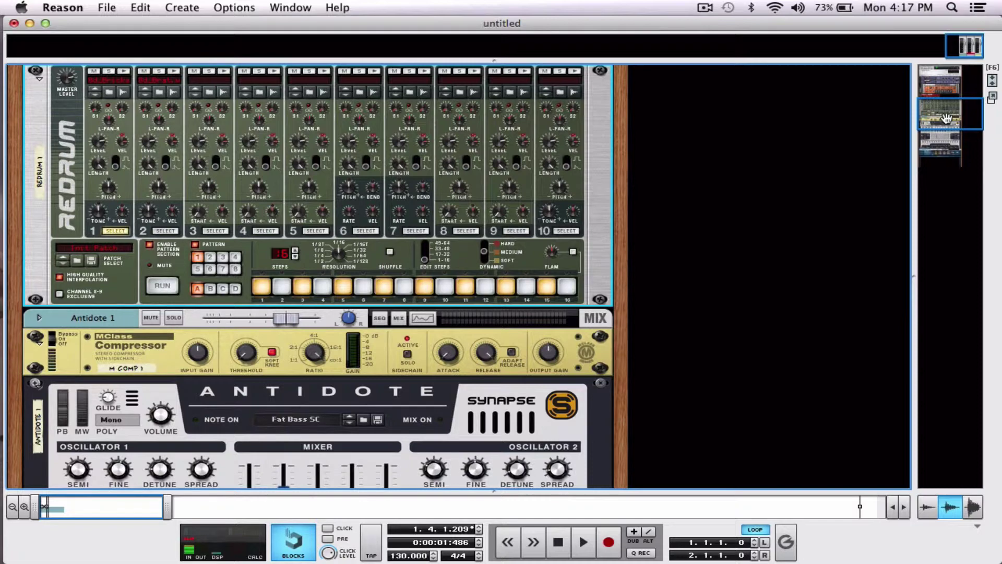
left_click_drag(946, 120, 947, 163)
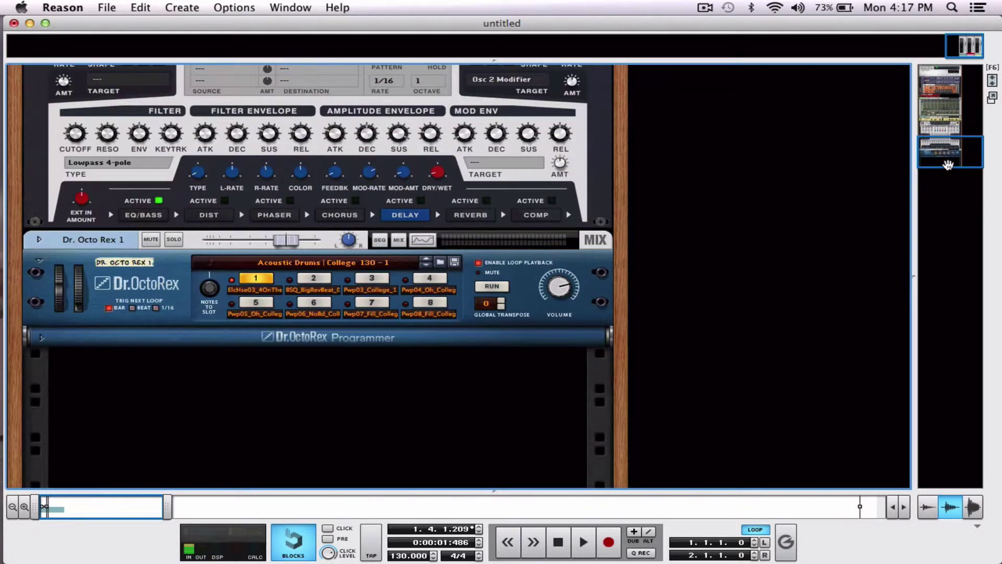
Step: Switch Dr. OctoRex to loop slot 2, set tempo to 85 BPM, and play from the start
left_click(314, 275)
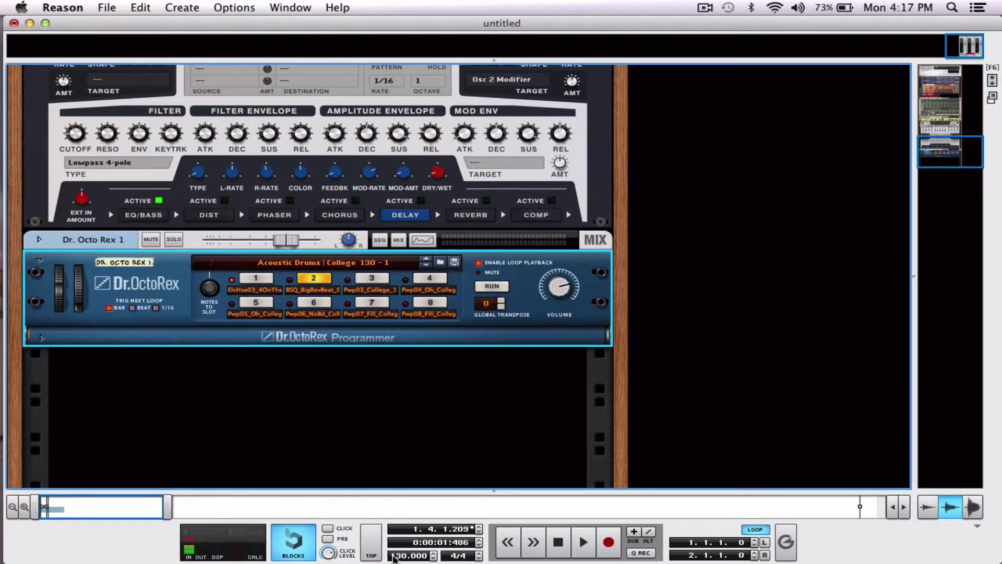
left_click(395, 556)
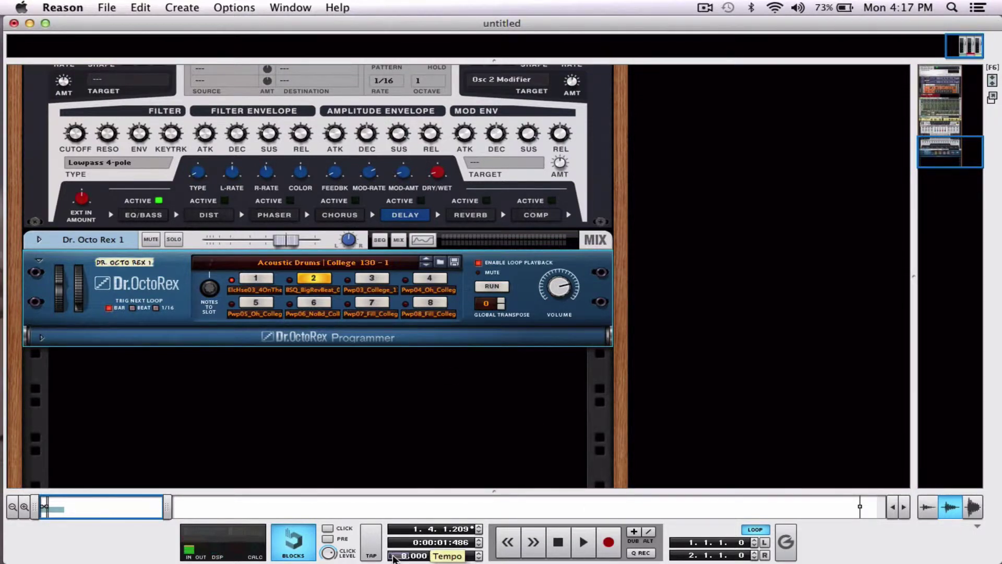
left_click(558, 542)
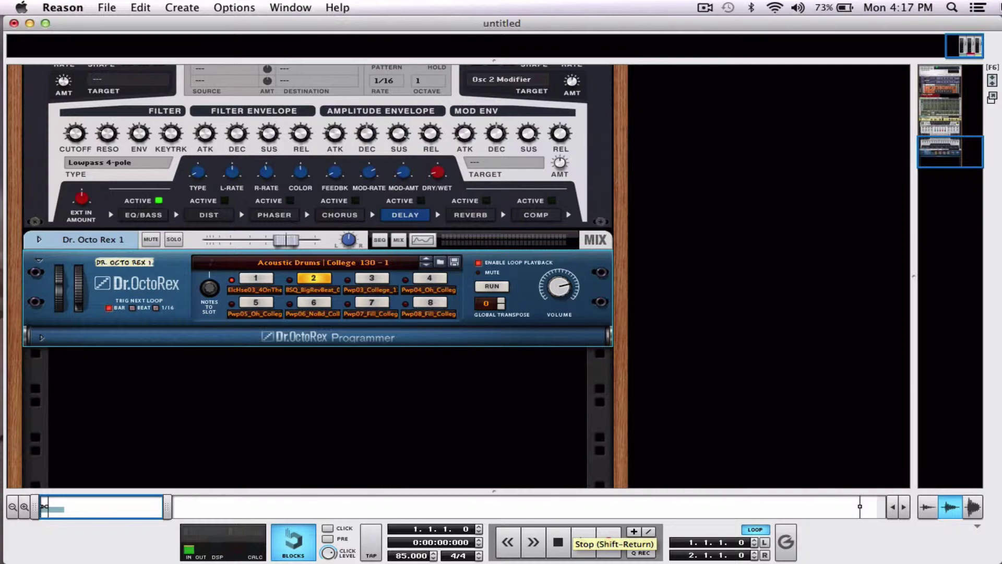
key("space")
left_click_drag(947, 164, 947, 156)
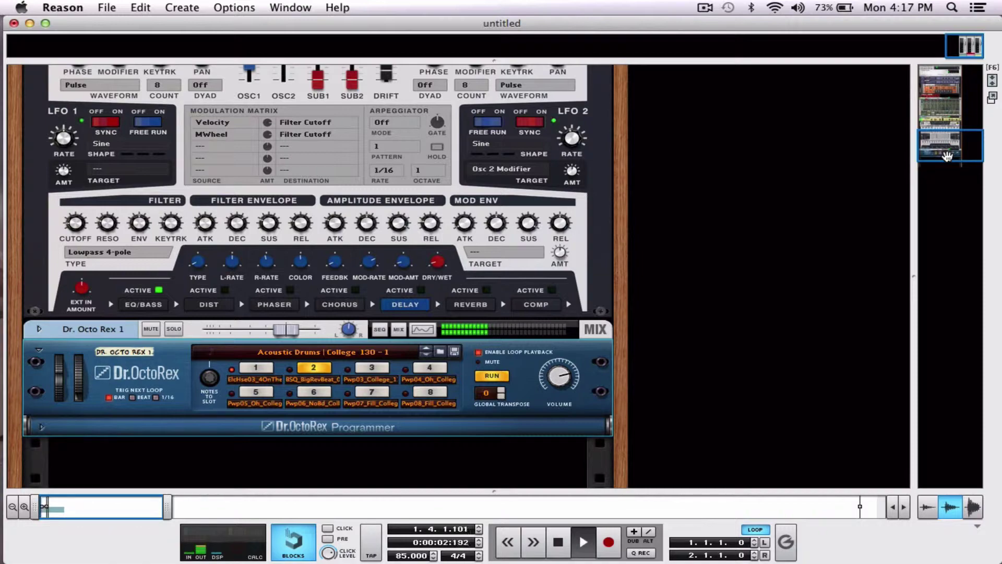
left_click_drag(947, 156, 945, 128)
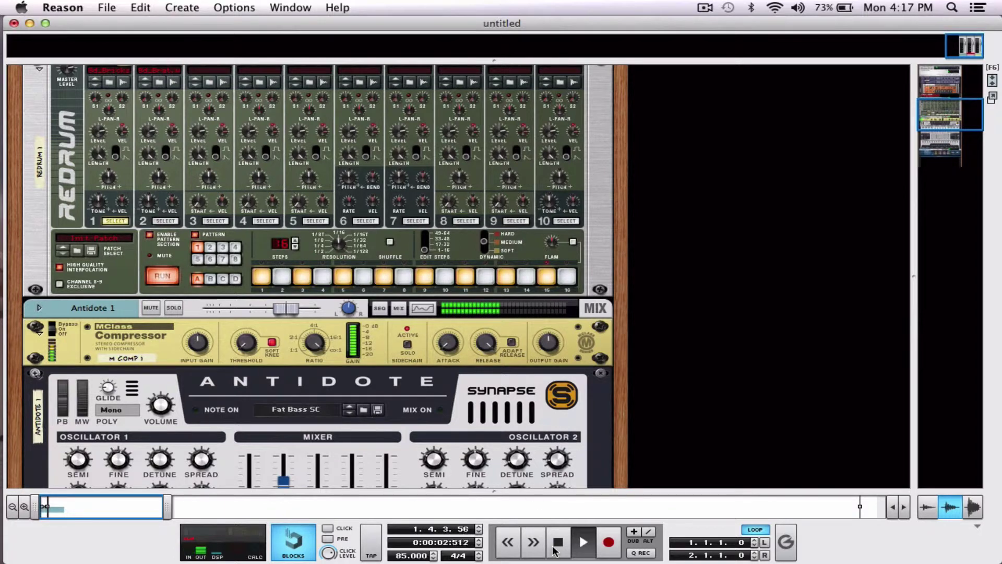
Step: Stop playback so the song position returns to 1.1.1.0
left_click(556, 542)
left_click(556, 543)
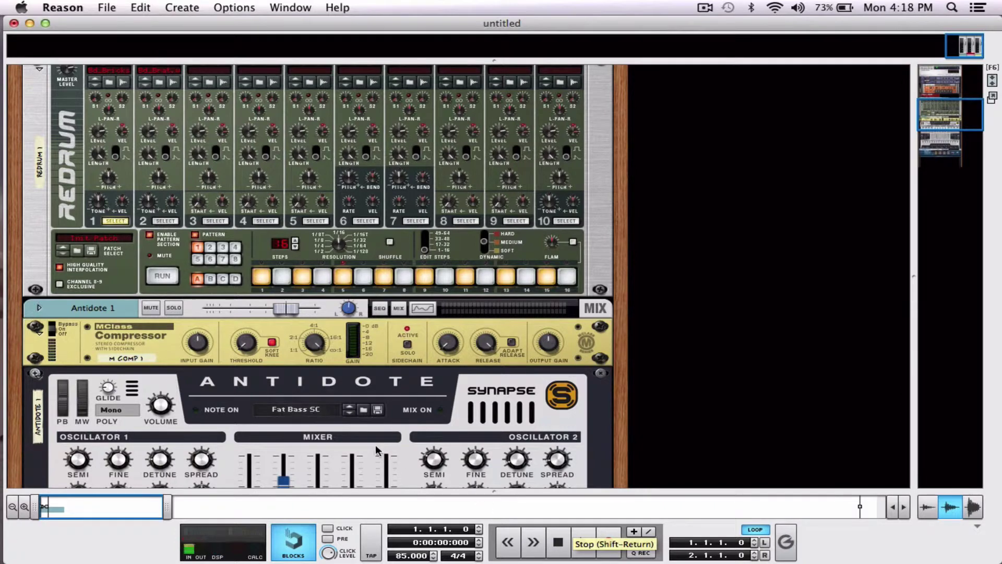
mouse_move(120, 130)
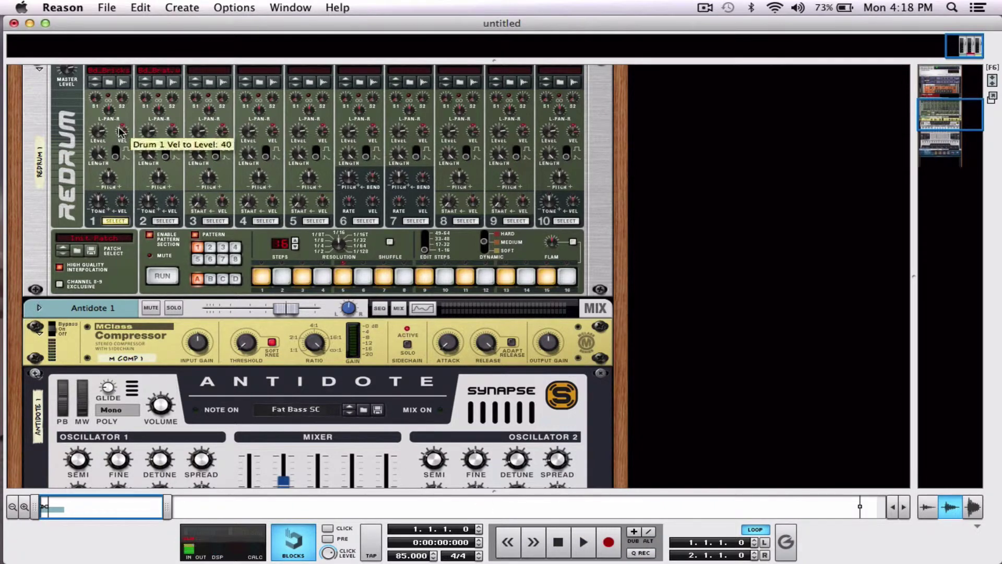
key("Tab")
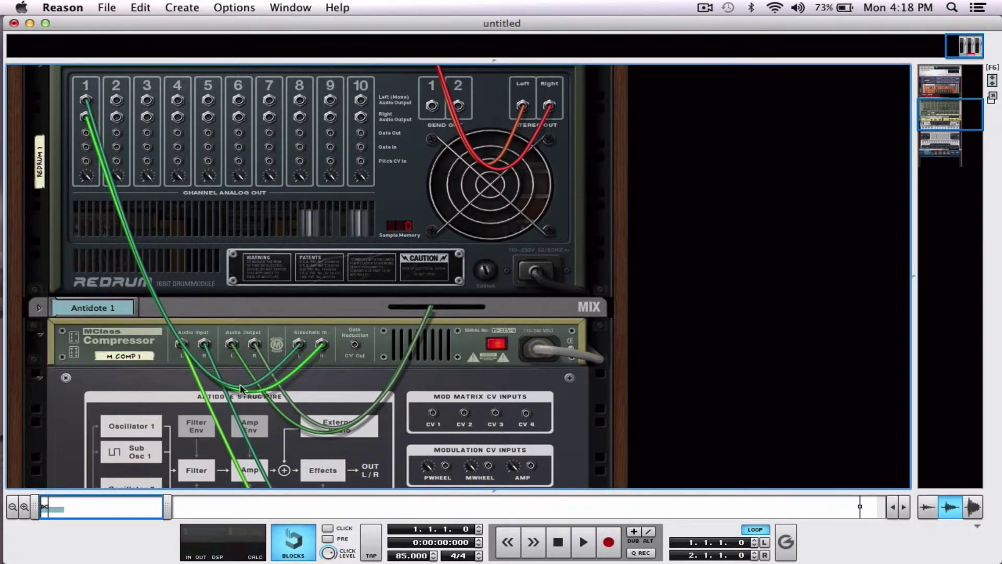
left_click(161, 386)
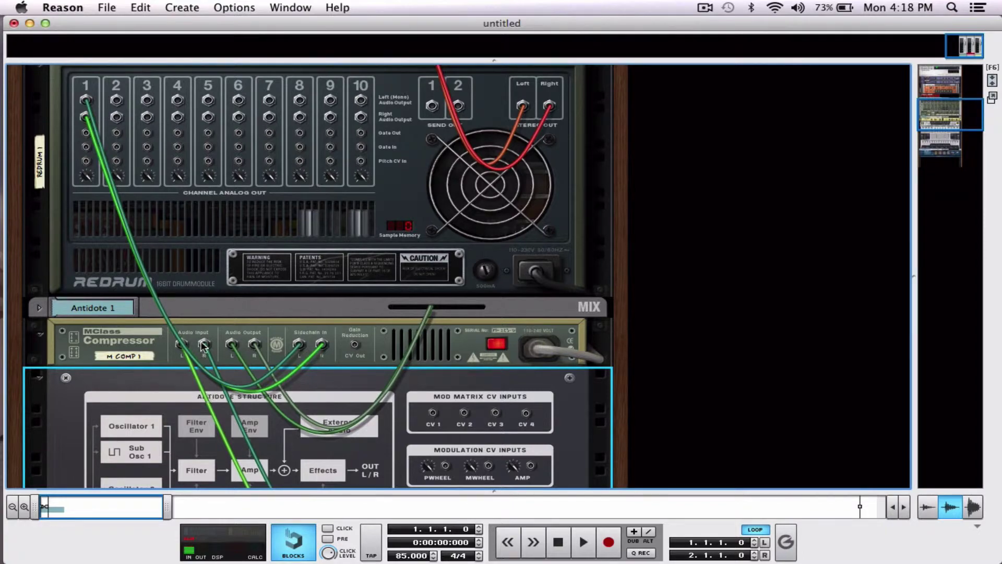
key("Tab")
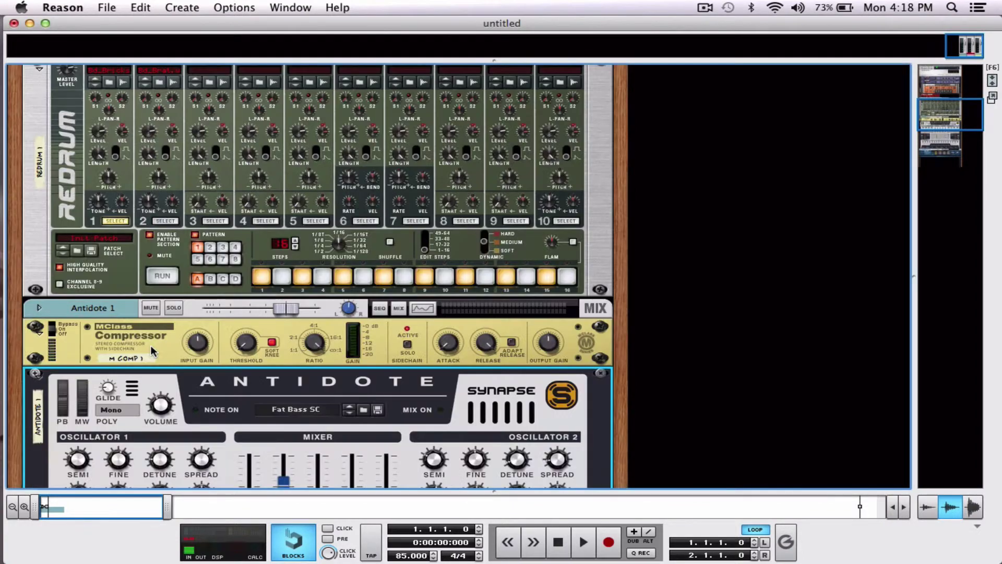